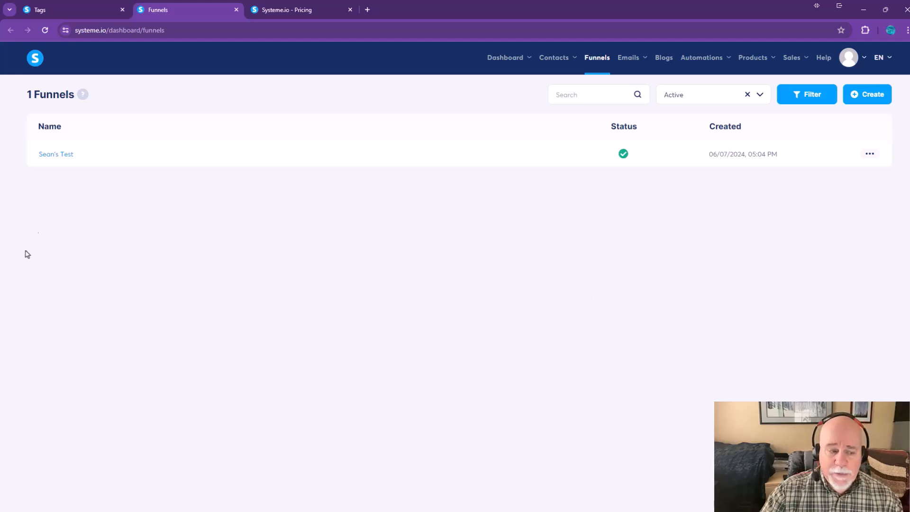
- Open the "{first_name}, You are All Signed Up" email of the test funnel's webinar registration step for editing
{"action": "left_click", "coordinate": [54, 156]}
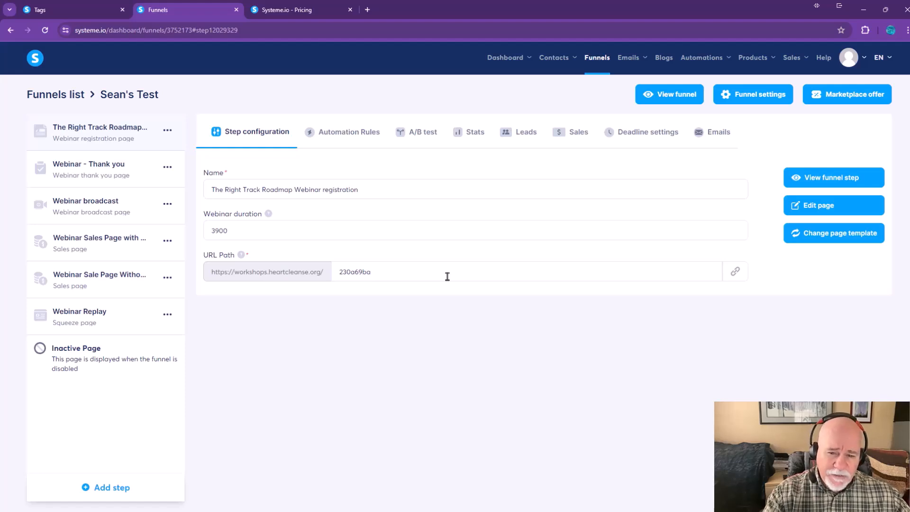
{"action": "left_click", "coordinate": [721, 138]}
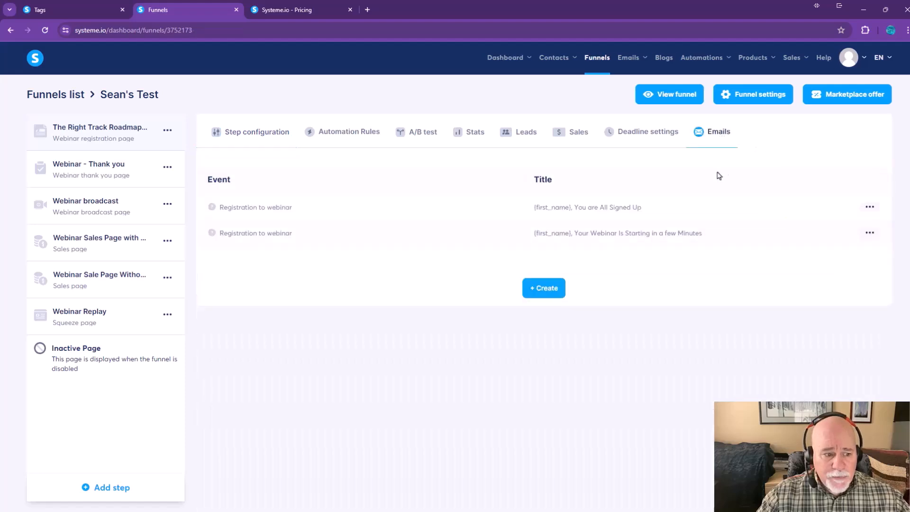
{"action": "left_click", "coordinate": [872, 207]}
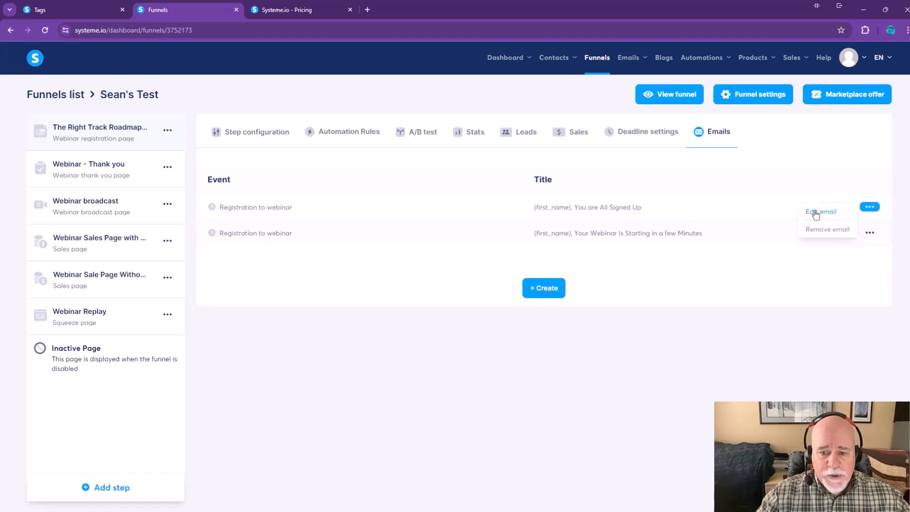
{"action": "left_click", "coordinate": [815, 212]}
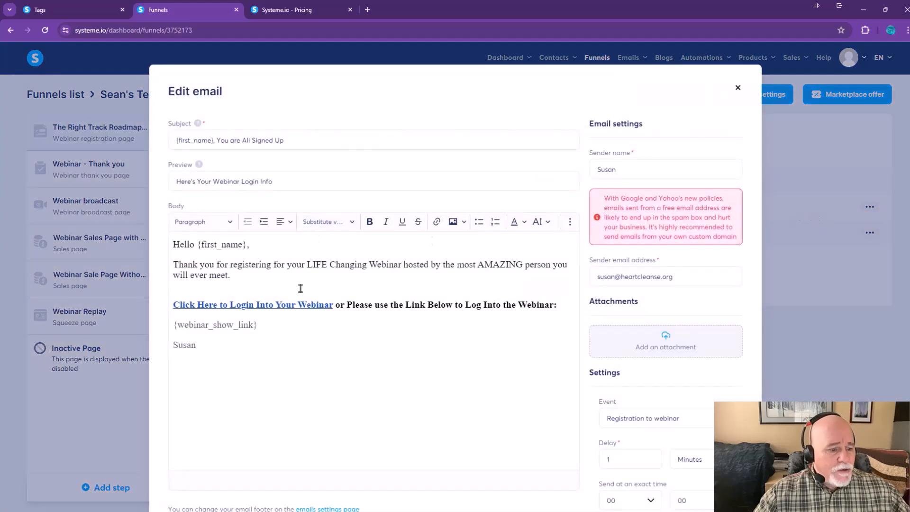
- Examine the {webinar_show_link} placeholder in the sign-up email's body, and close the email without changing it
{"action": "left_click_drag", "start_coordinate": [264, 328], "coordinate": [169, 329]}
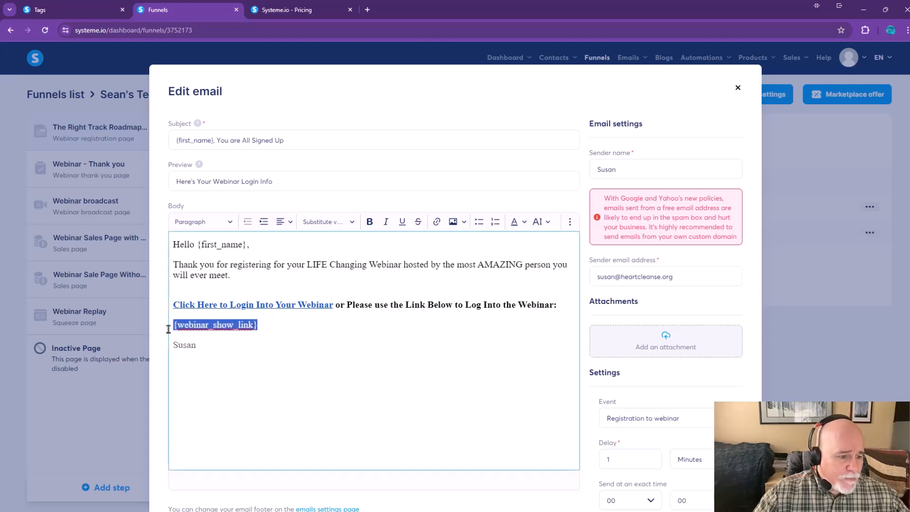
{"action": "left_click", "coordinate": [295, 329]}
{"action": "left_click_drag", "start_coordinate": [274, 329], "coordinate": [173, 328]}
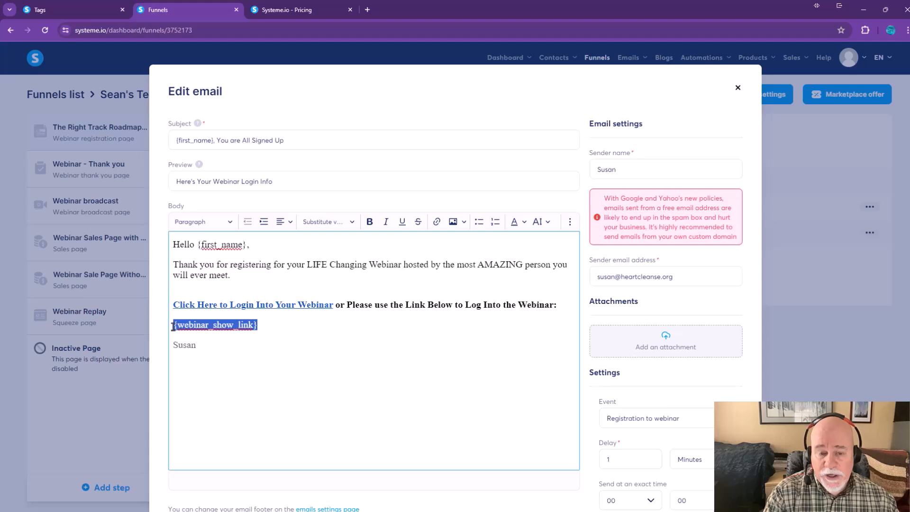
{"action": "left_click", "coordinate": [355, 350]}
{"action": "left_click_drag", "start_coordinate": [268, 328], "coordinate": [168, 327]}
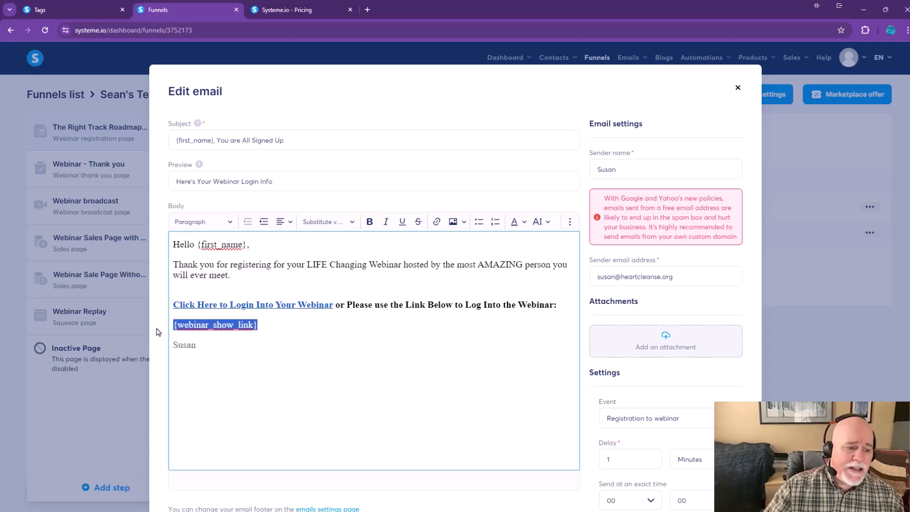
{"action": "left_click", "coordinate": [305, 317]}
{"action": "left_click_drag", "start_coordinate": [285, 323], "coordinate": [157, 326]}
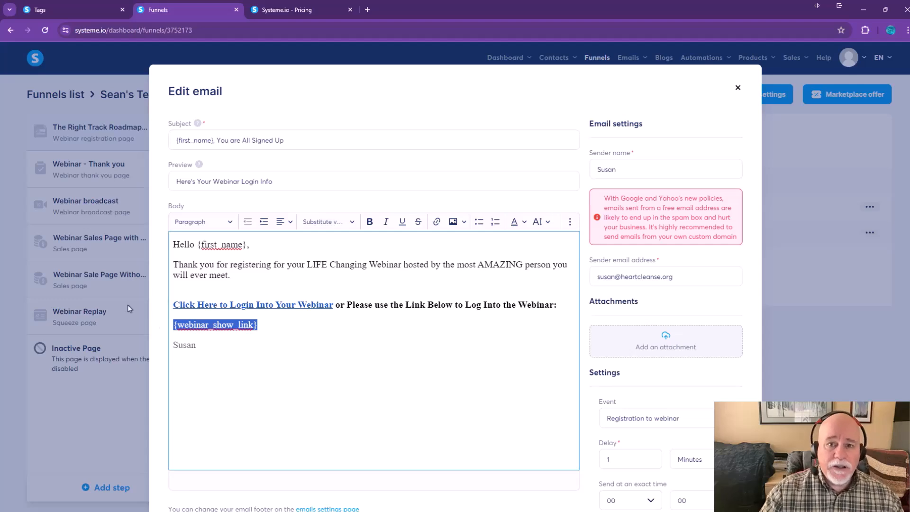
{"action": "left_click", "coordinate": [310, 324]}
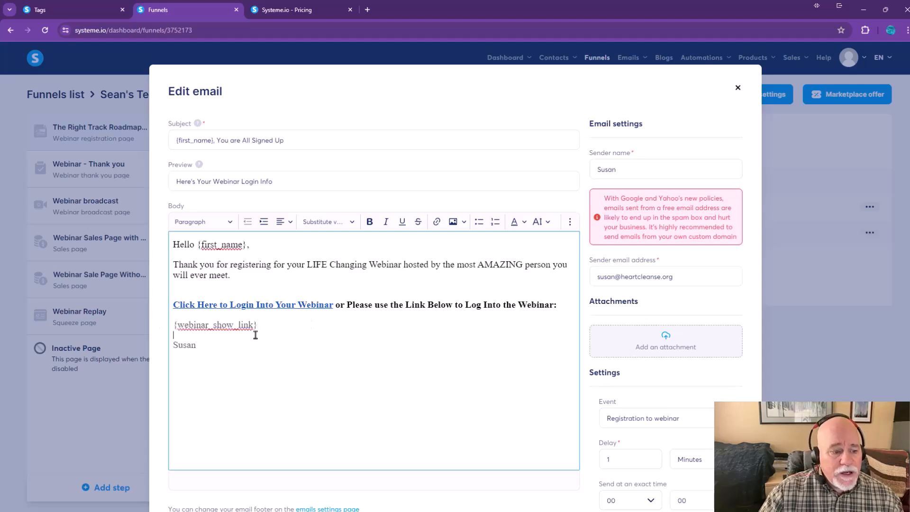
{"action": "left_click_drag", "start_coordinate": [263, 326], "coordinate": [167, 325]}
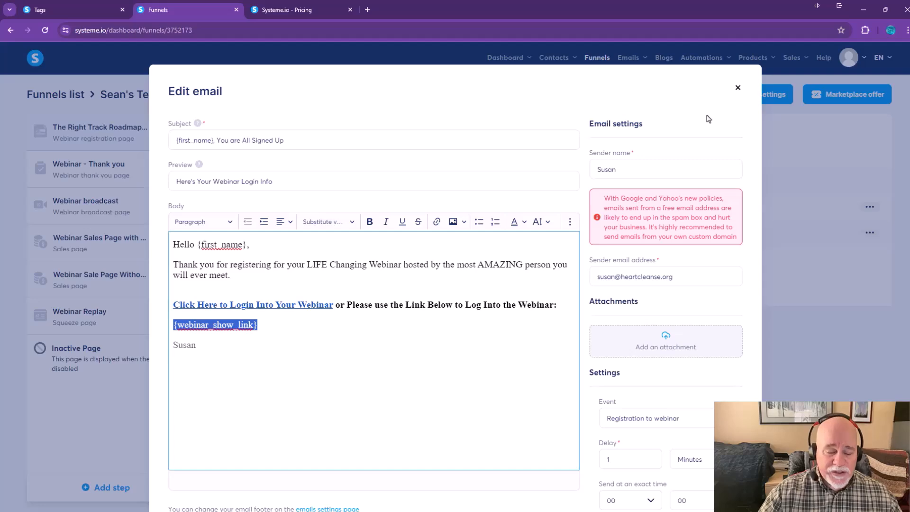
{"action": "left_click", "coordinate": [738, 88]}
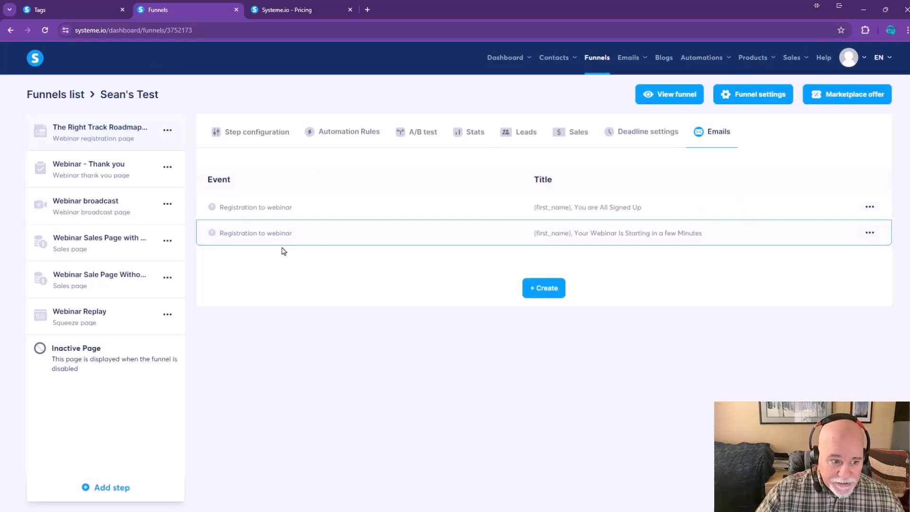
{"action": "left_click", "coordinate": [870, 236]}
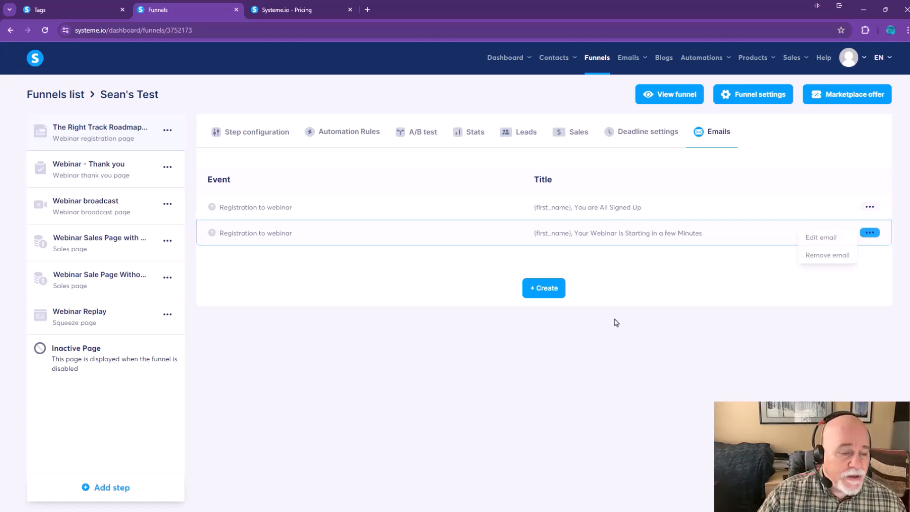
{"action": "left_click", "coordinate": [594, 346]}
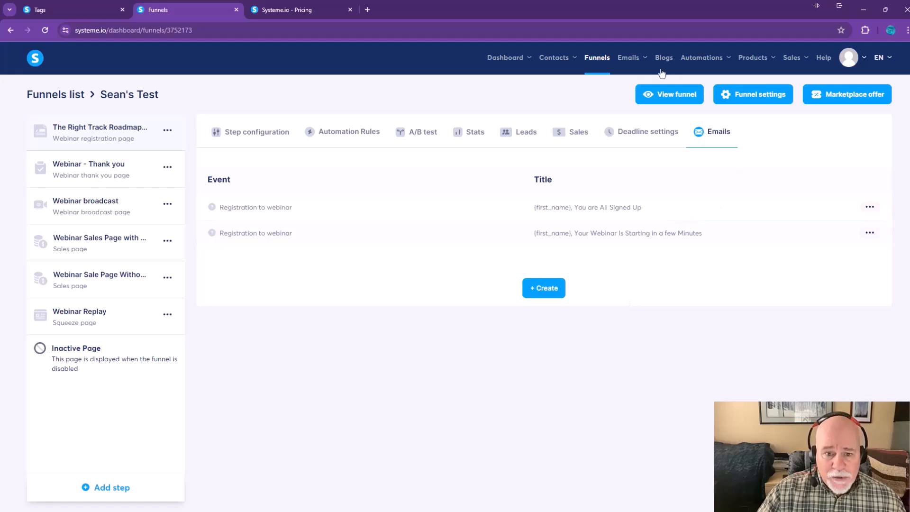
- Start a new automation rule and give it a "Registered to webinar" trigger
{"action": "mouse_move", "coordinate": [706, 66]}
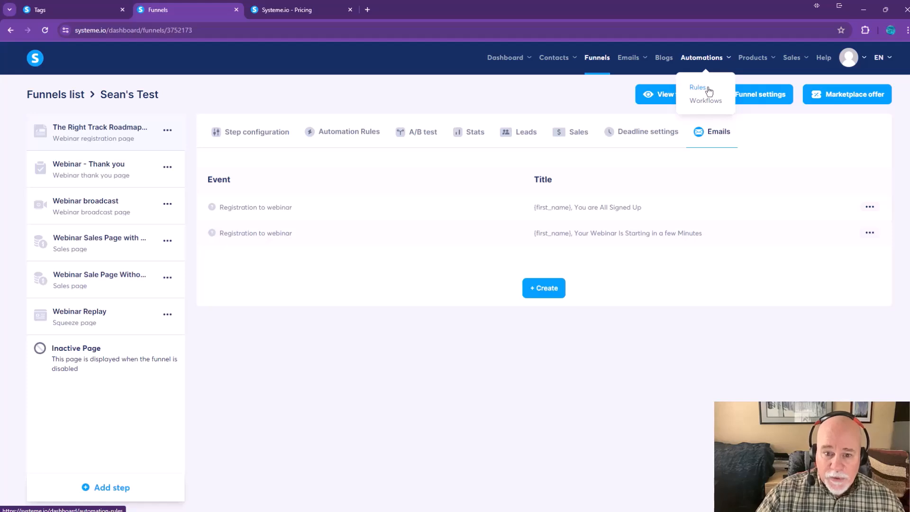
{"action": "left_click", "coordinate": [709, 91]}
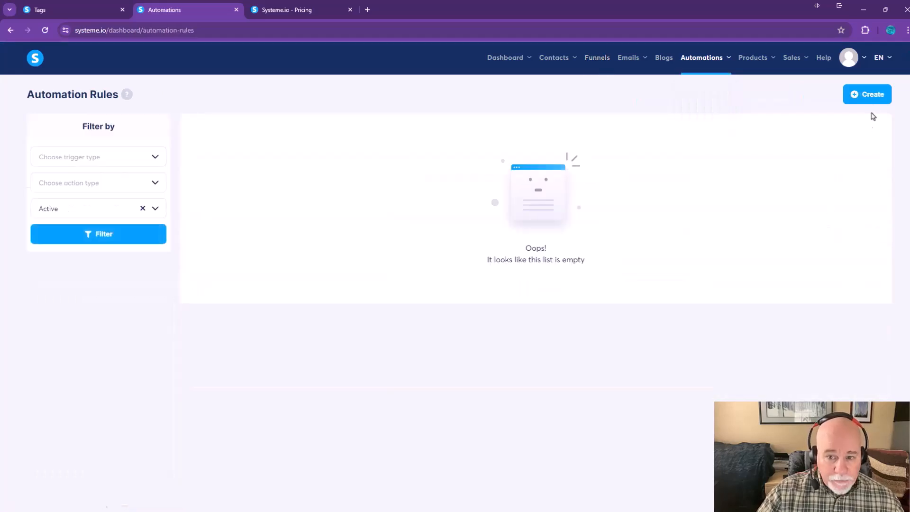
{"action": "left_click", "coordinate": [878, 96]}
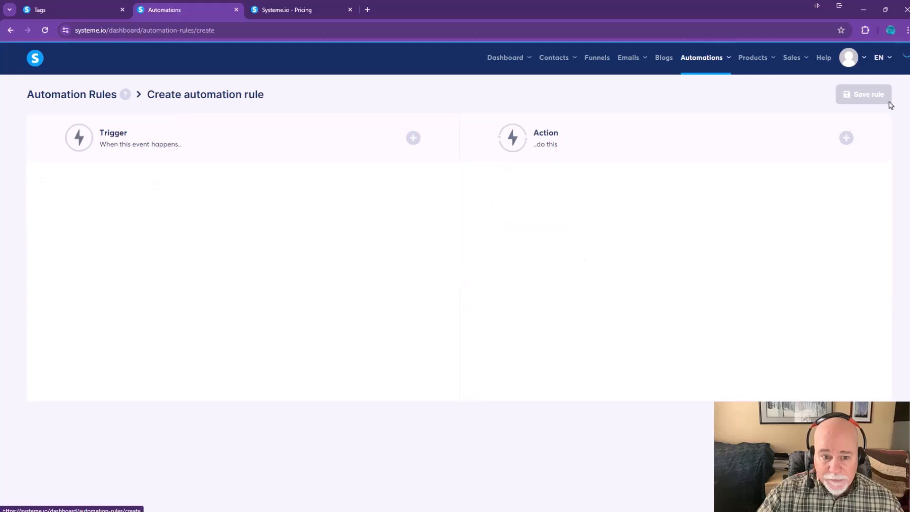
{"action": "left_click", "coordinate": [413, 138]}
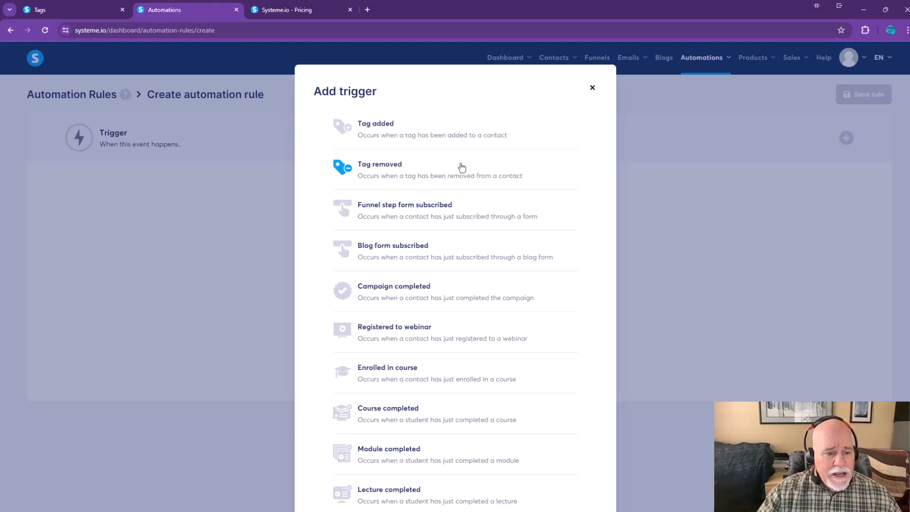
{"action": "scroll", "coordinate": [461, 166], "scroll_direction": "down", "scroll_amount": 2}
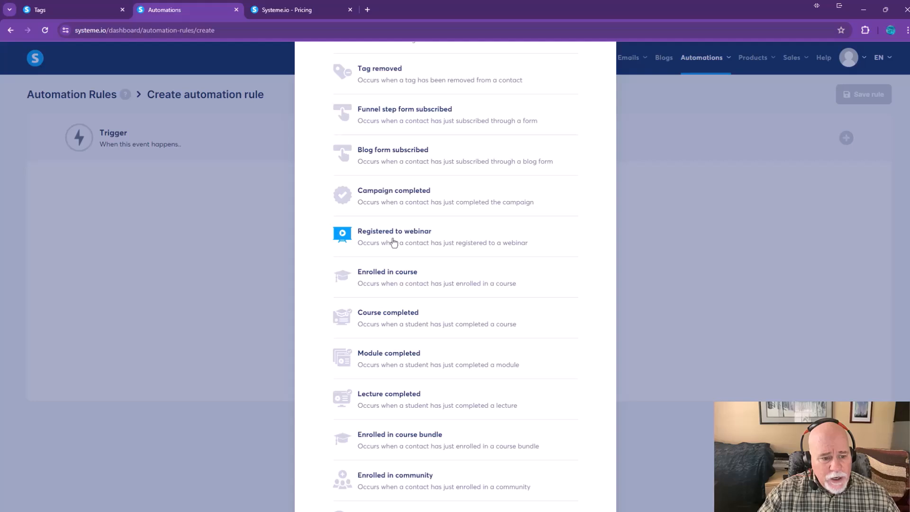
{"action": "left_click", "coordinate": [393, 243]}
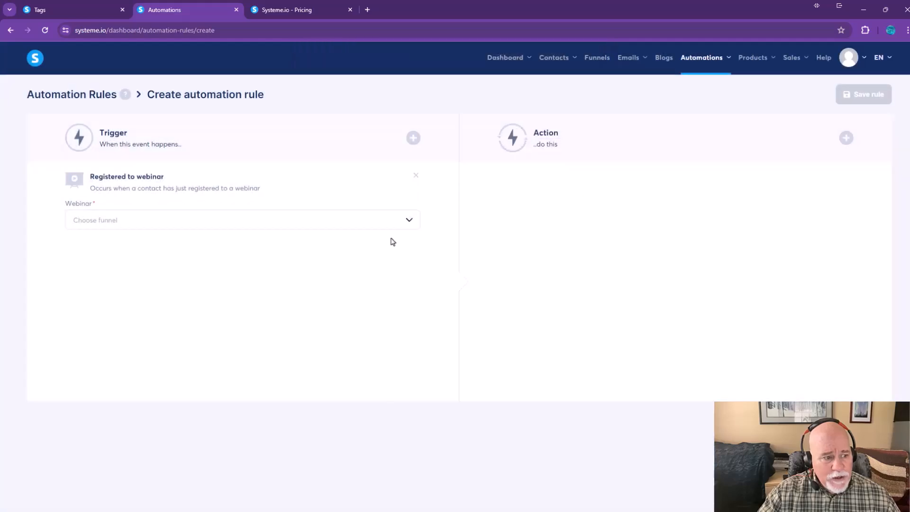
- Set the trigger's funnel to the test funnel and its webinar to "The Right Track Roadmap Webinar registration"
{"action": "left_click", "coordinate": [216, 227]}
{"action": "left_click", "coordinate": [204, 240]}
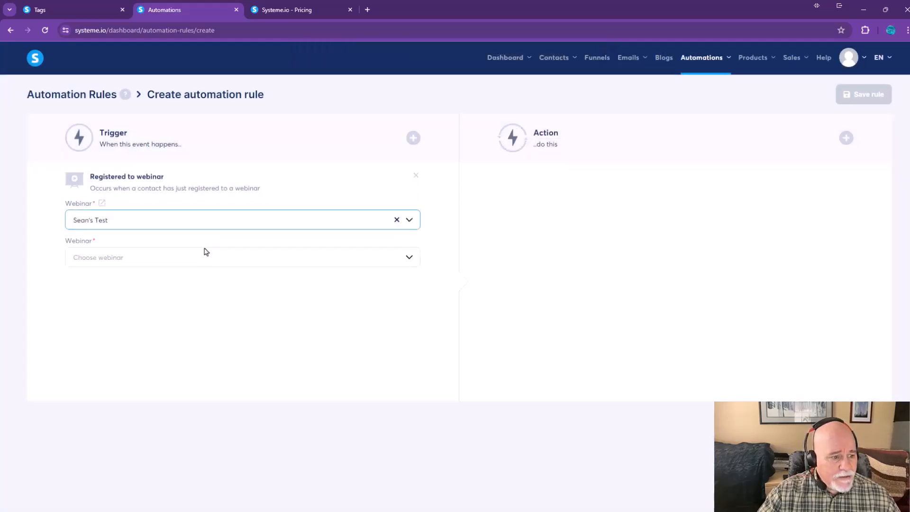
{"action": "left_click", "coordinate": [205, 261]}
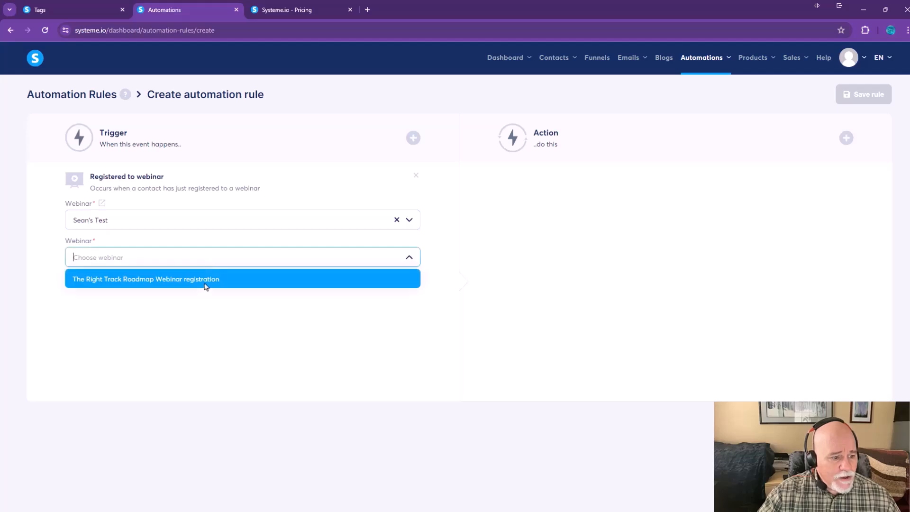
{"action": "left_click", "coordinate": [206, 282]}
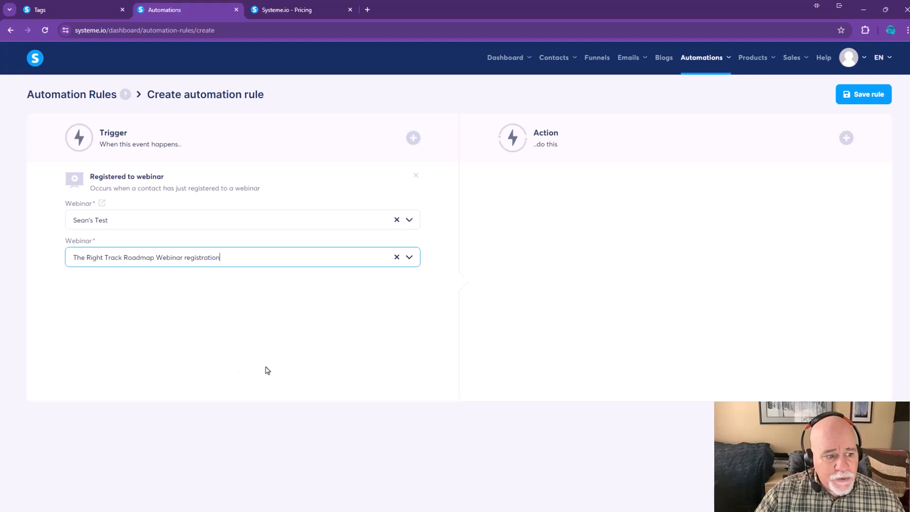
- Add an "Add a tag" action to the rule with the tag "W The Right Track Roadmap Leads"
{"action": "left_click", "coordinate": [847, 139]}
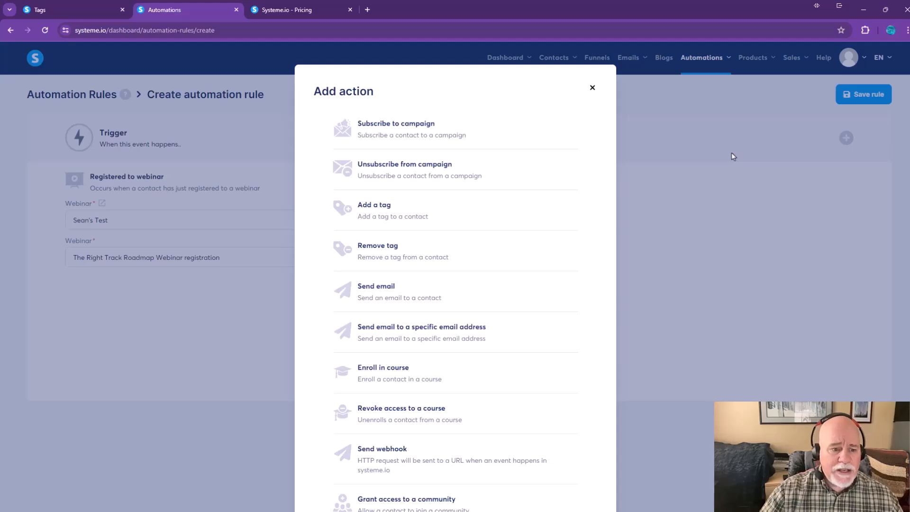
{"action": "left_click", "coordinate": [523, 208]}
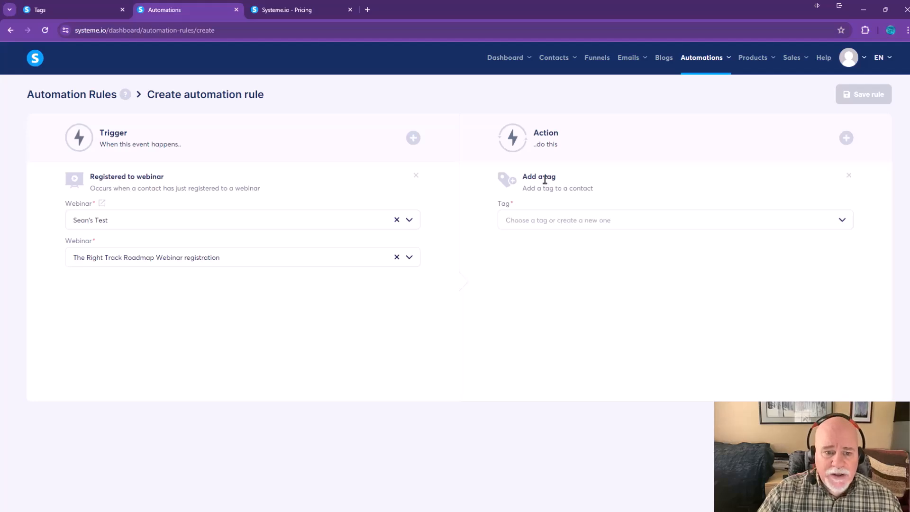
{"action": "left_click", "coordinate": [527, 221]}
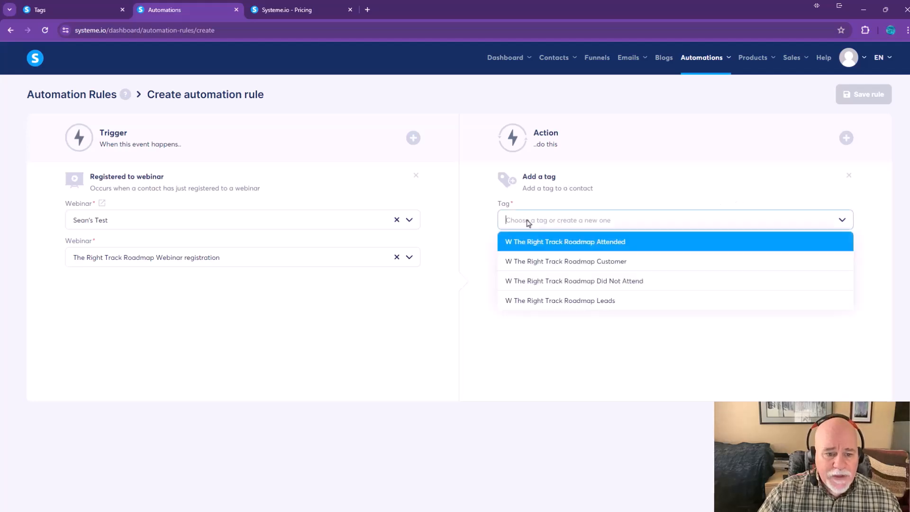
{"action": "left_click", "coordinate": [585, 305]}
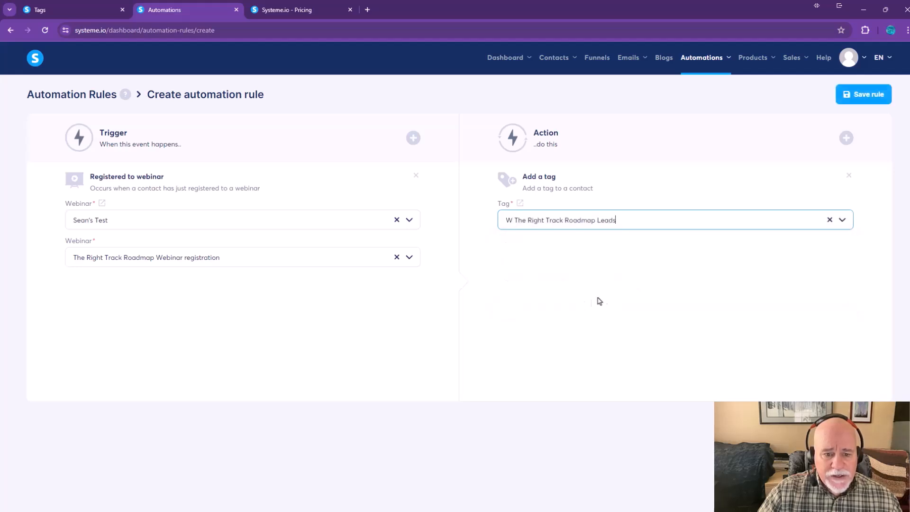
- Add a "Send email" action to the rule with the email "{first_name} - Your LIFE Changing Webinar"
{"action": "left_click", "coordinate": [847, 138]}
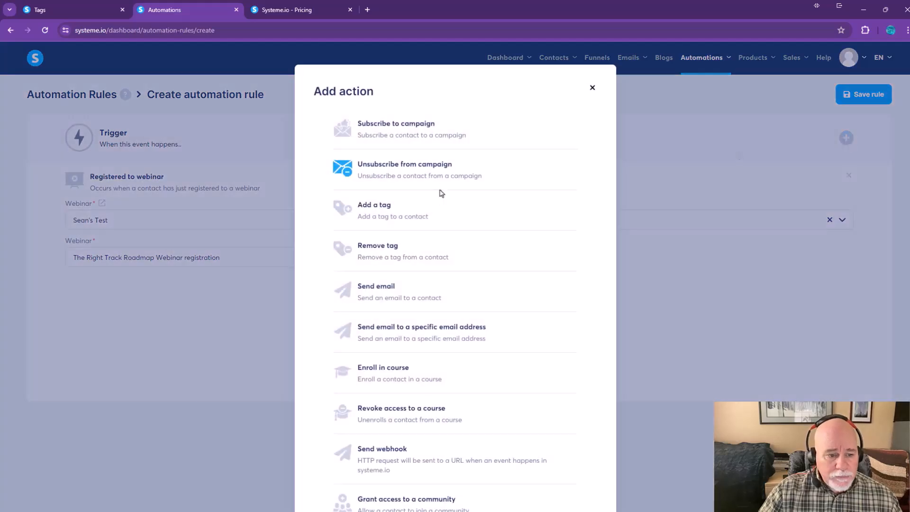
{"action": "left_click", "coordinate": [421, 291]}
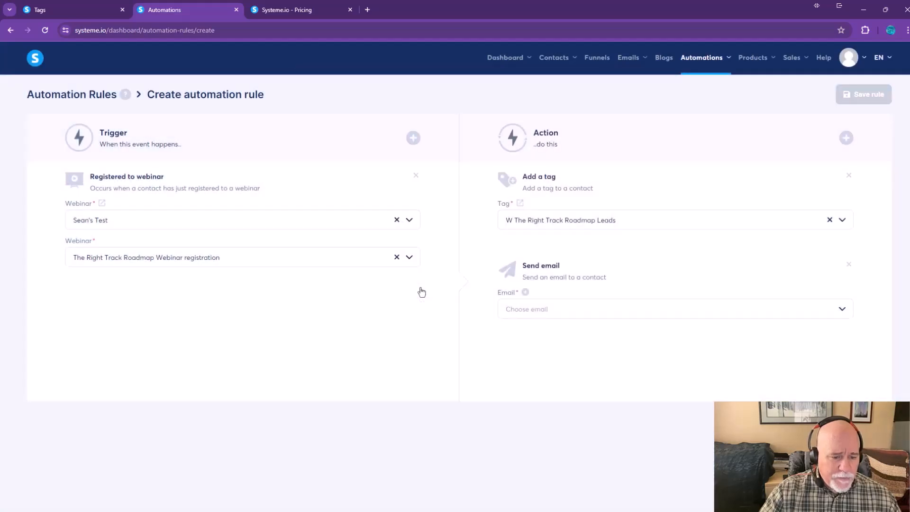
{"action": "left_click", "coordinate": [536, 313]}
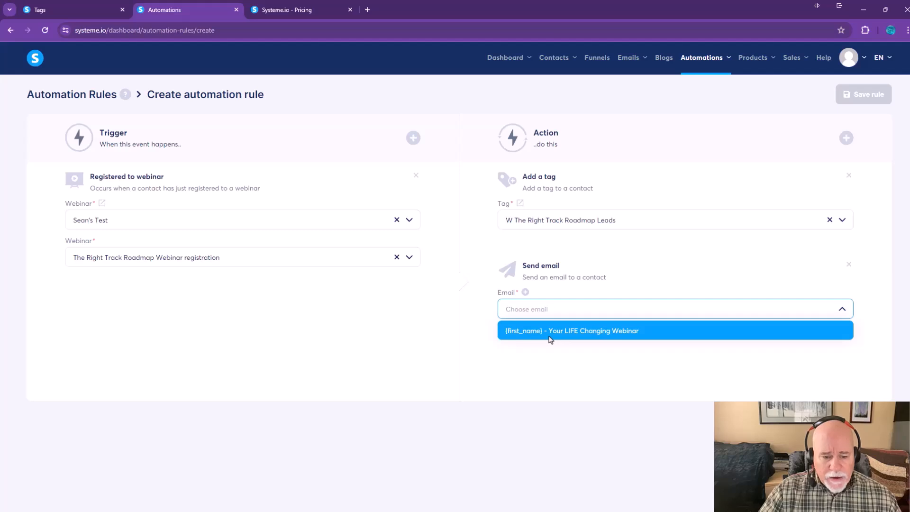
{"action": "left_click", "coordinate": [550, 338]}
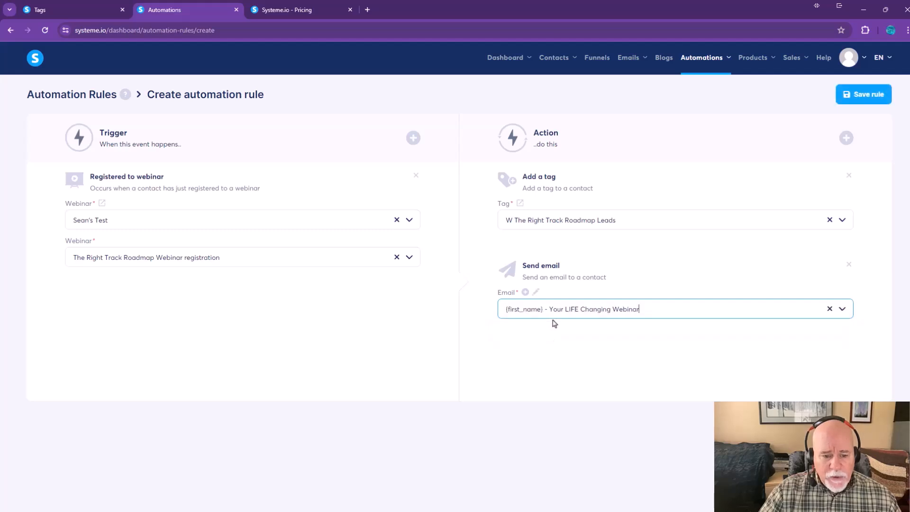
- Open the action's chosen email for editing and delete the {webinar_show_link} line from its body
{"action": "left_click", "coordinate": [535, 292]}
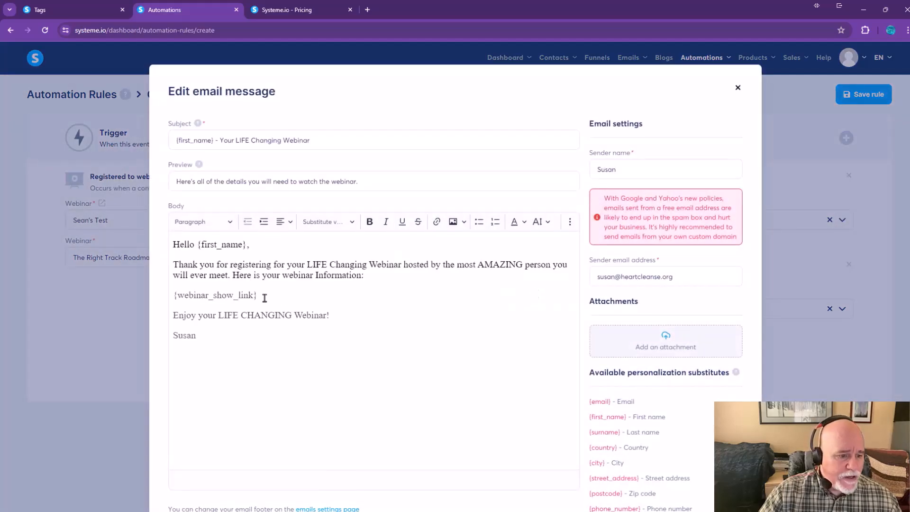
{"action": "left_click_drag", "start_coordinate": [263, 298], "coordinate": [175, 297]}
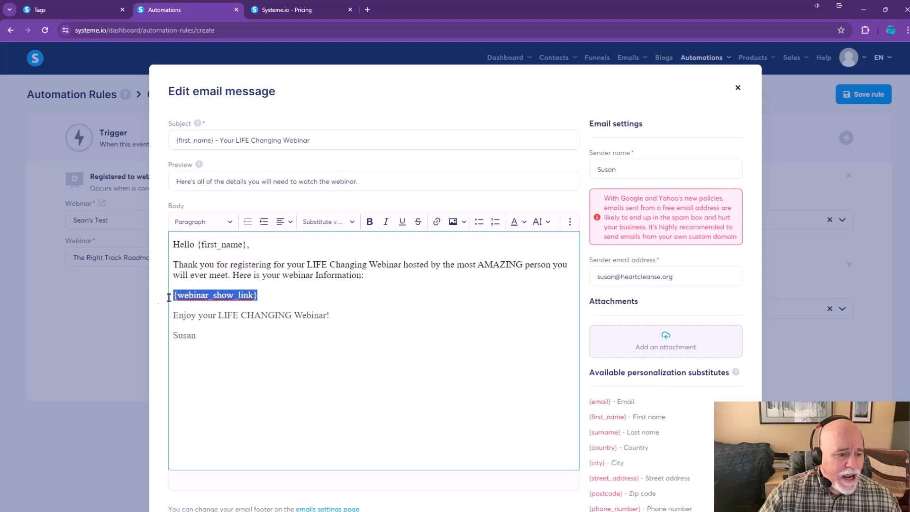
{"action": "left_click", "coordinate": [332, 306]}
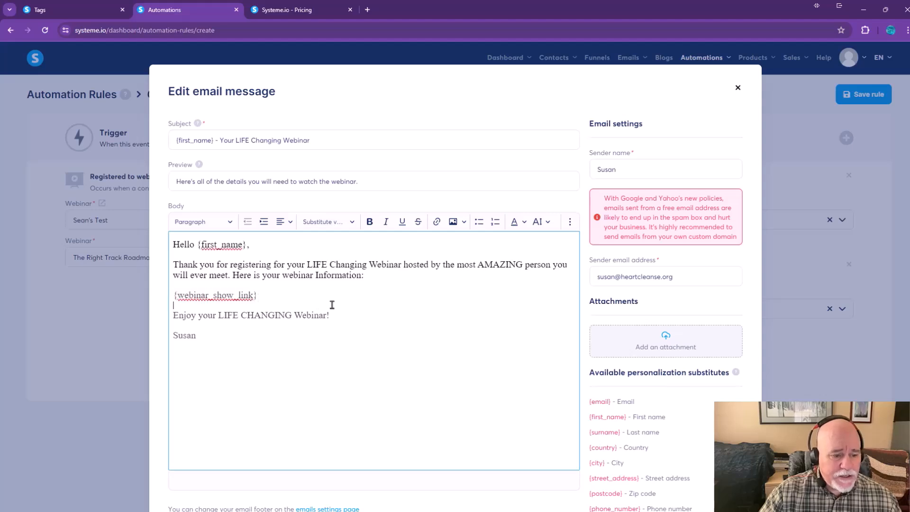
{"action": "left_click_drag", "start_coordinate": [284, 303], "coordinate": [162, 300]}
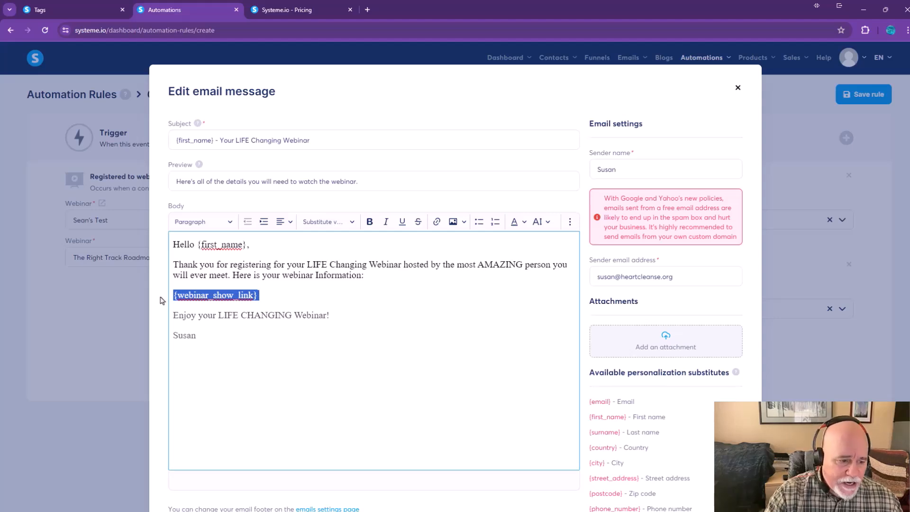
{"action": "key", "text": "BackSpace"}
{"action": "key", "text": "BackSpace"}
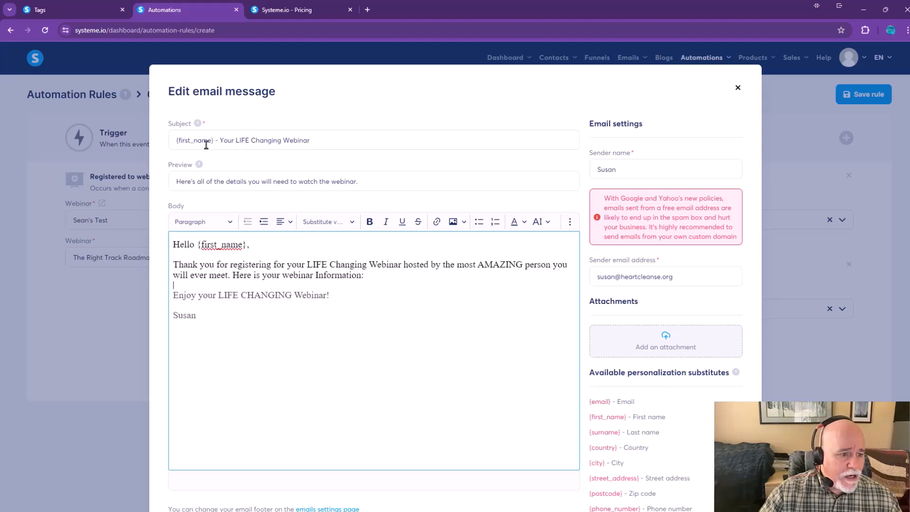
- Change the email's subject to "{first_name} - You are registered for your webinar"
{"action": "left_click_drag", "start_coordinate": [212, 140], "coordinate": [173, 140]}
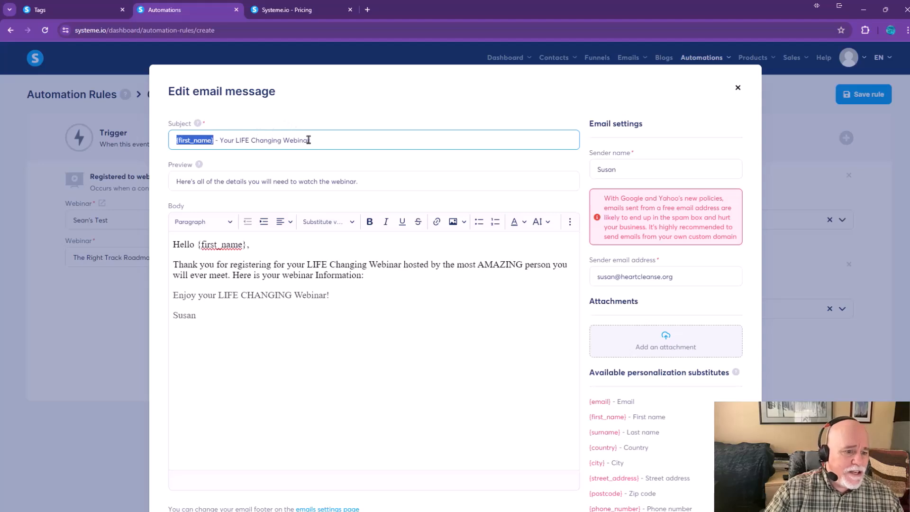
{"action": "left_click", "coordinate": [236, 141]}
{"action": "left_click_drag", "start_coordinate": [237, 141], "coordinate": [351, 156]}
{"action": "key", "text": "BackSpace"}
{"action": "key", "text": "BackSpace"}
{"action": "key", "text": "BackSpace"}
{"action": "type", "text": "are regi"}
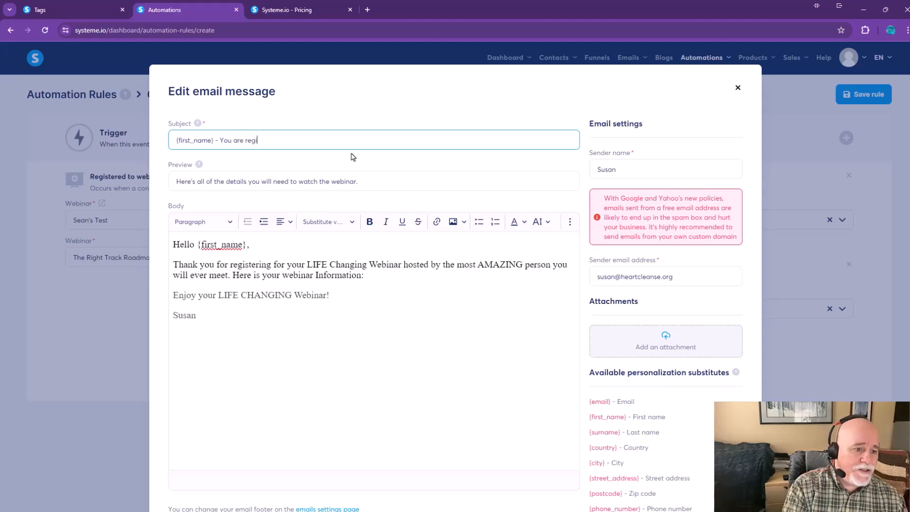
{"action": "type", "text": "stered for the"}
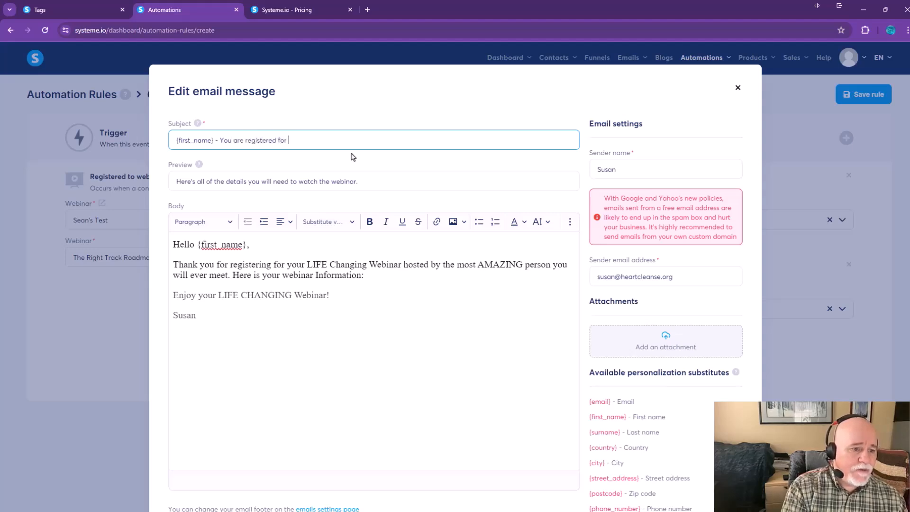
{"action": "key", "text": "BackSpace"}
{"action": "key", "text": "BackSpace"}
{"action": "key", "text": "BackSpace"}
{"action": "key", "text": "BackSpace"}
{"action": "type", "text": "your webinar"}
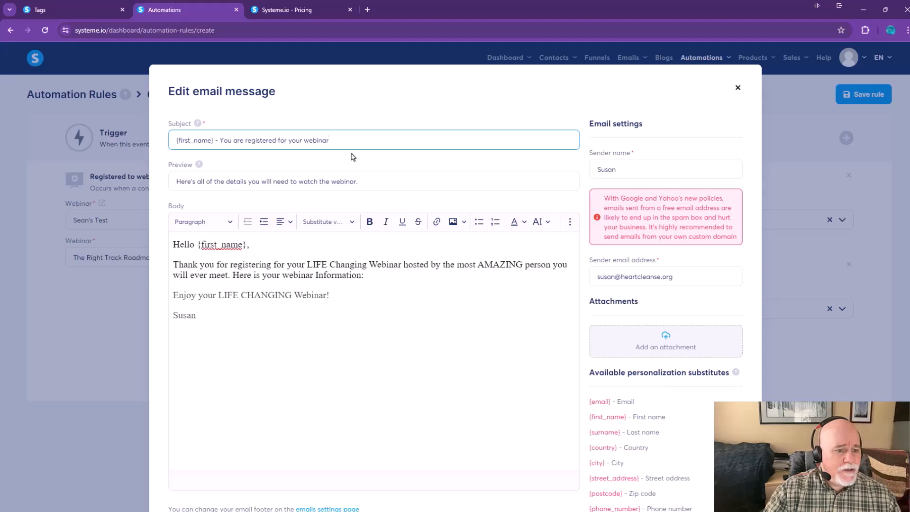
- Replace the email's preview text with "Watch for Another Email with Your Login Info"
{"action": "left_click_drag", "start_coordinate": [366, 184], "coordinate": [160, 191]}
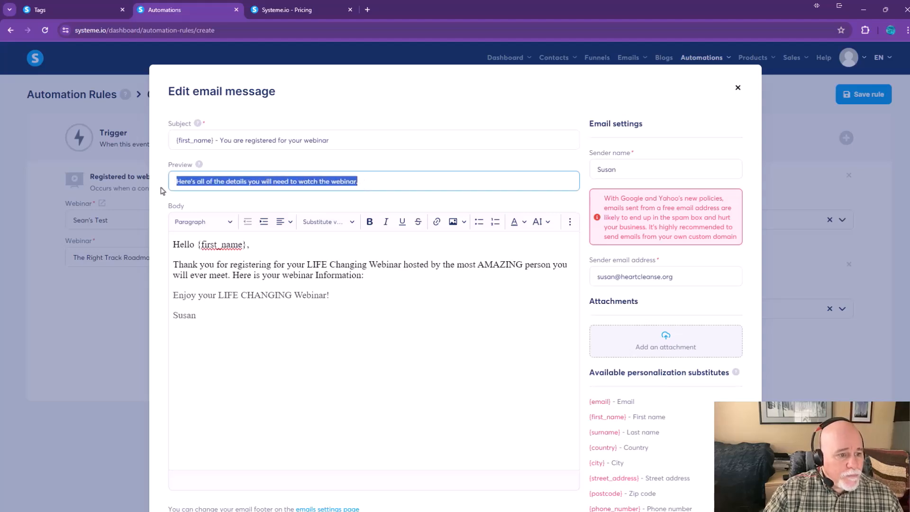
{"action": "key", "text": "BackSpace"}
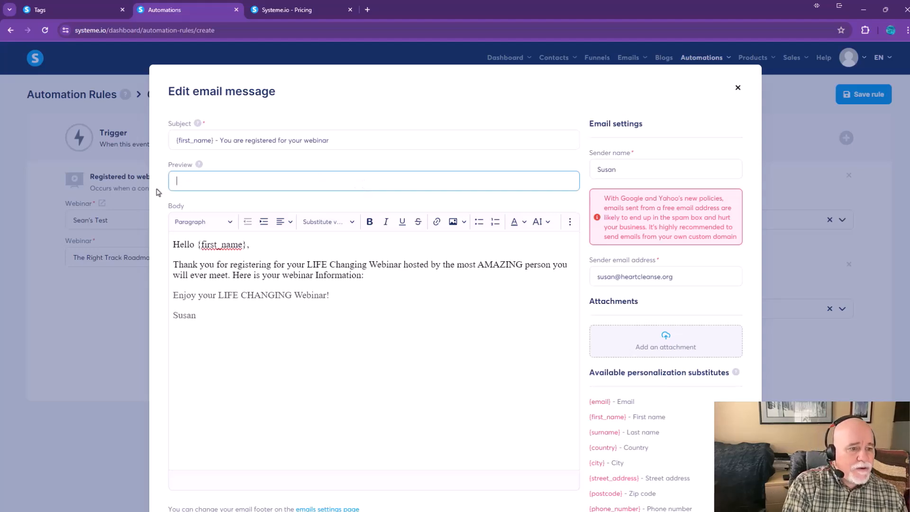
{"action": "type", "text": "Watch "}
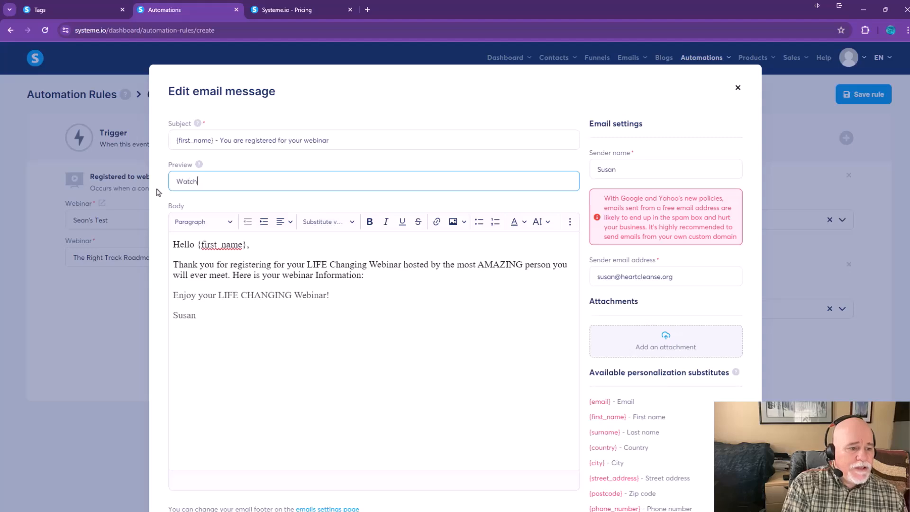
{"action": "type", "text": "for "}
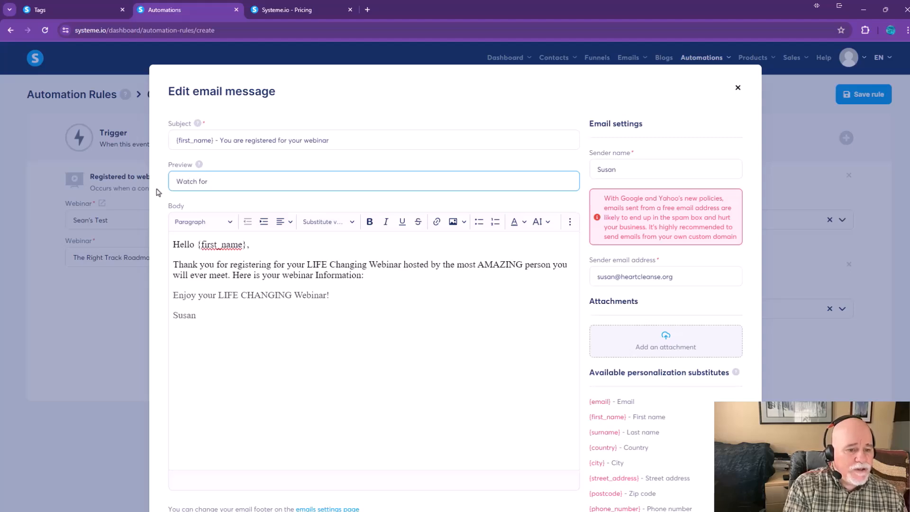
{"action": "type", "text": "Another Ema"}
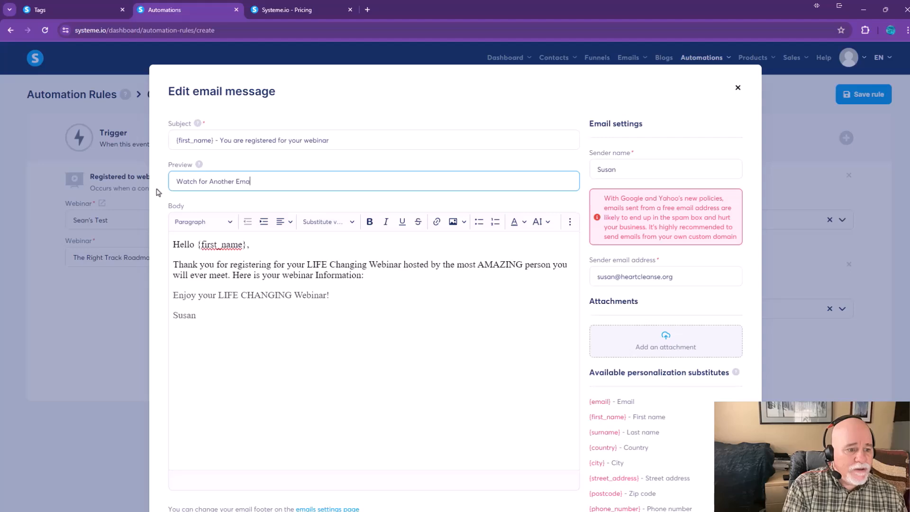
{"action": "type", "text": "il with Your "}
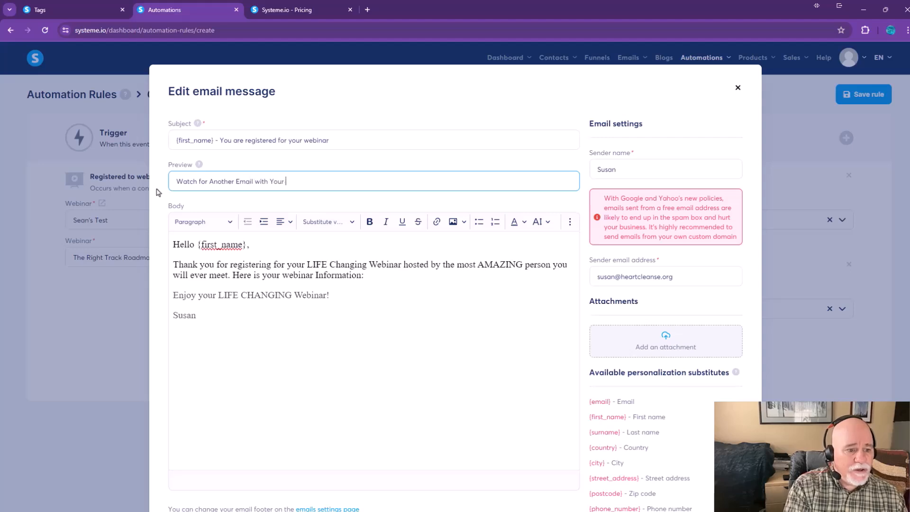
{"action": "type", "text": "Login Info"}
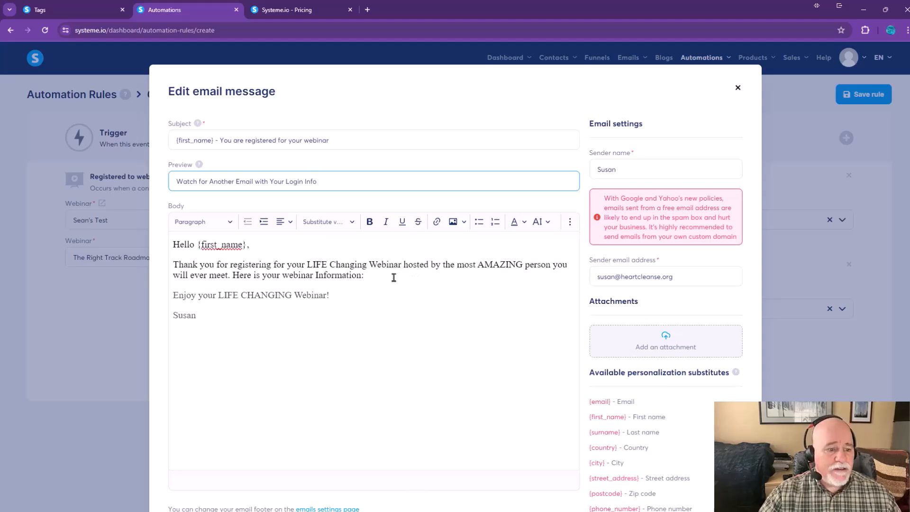
- Replace "Here is your webinar Information:" in the body with "You will be receiving one more email, approximately one-minute before the start of the webinar"
{"action": "left_click_drag", "start_coordinate": [368, 275], "coordinate": [230, 279]}
{"action": "type", "text": "Yo"}
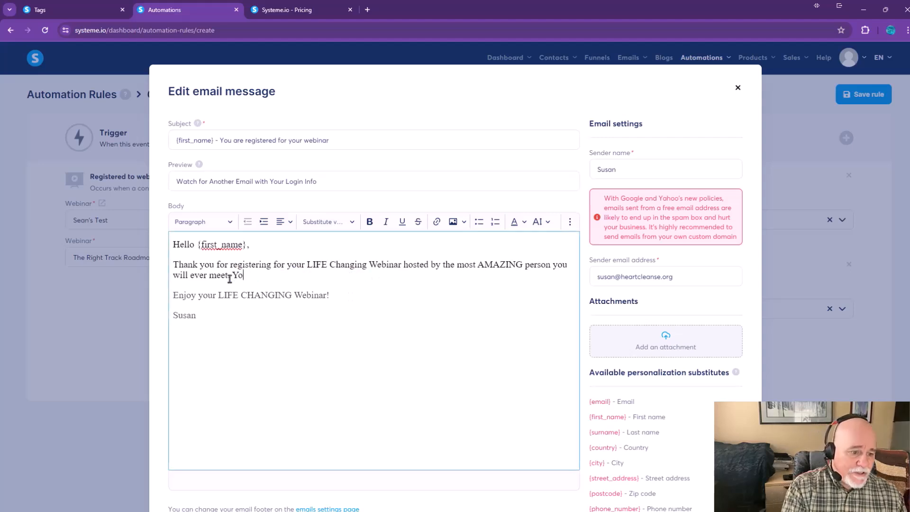
{"action": "type", "text": "u will be recei"}
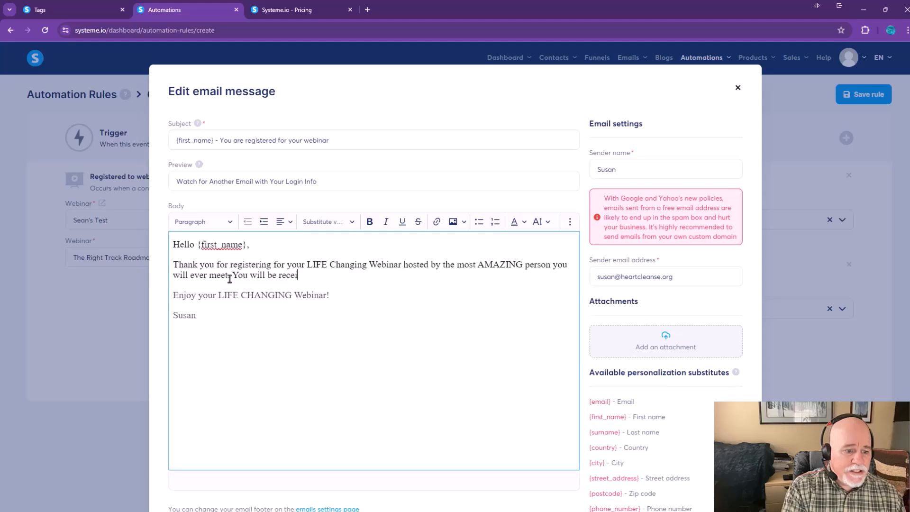
{"action": "type", "text": "ving one more em"}
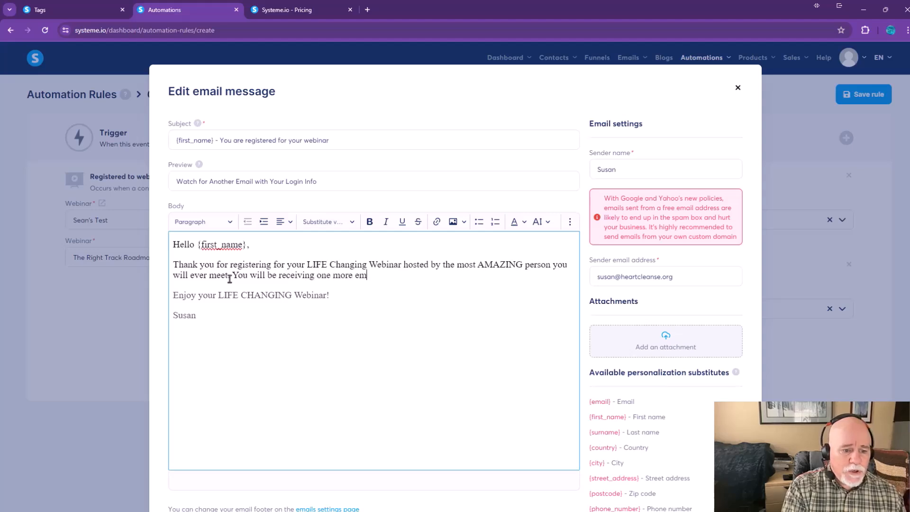
{"action": "type", "text": "ail , approc"}
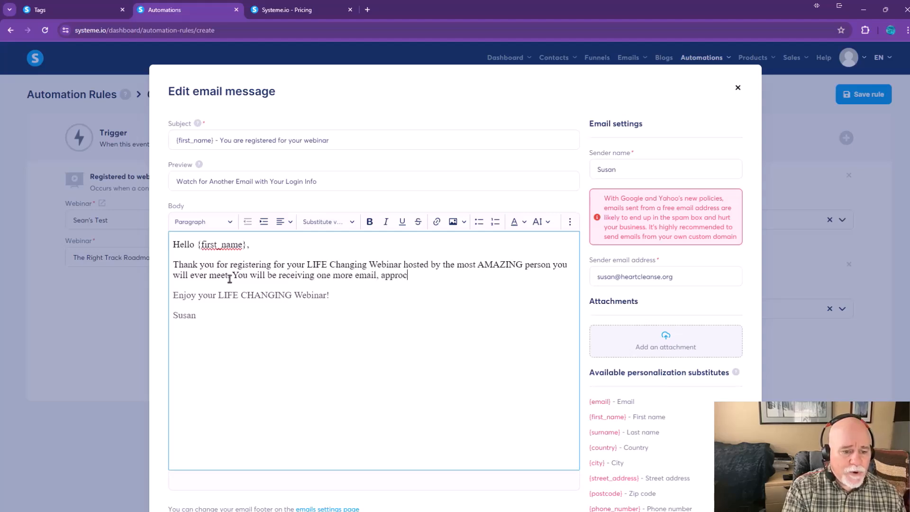
{"action": "key", "text": "BackSpace"}
{"action": "type", "text": "ximately "}
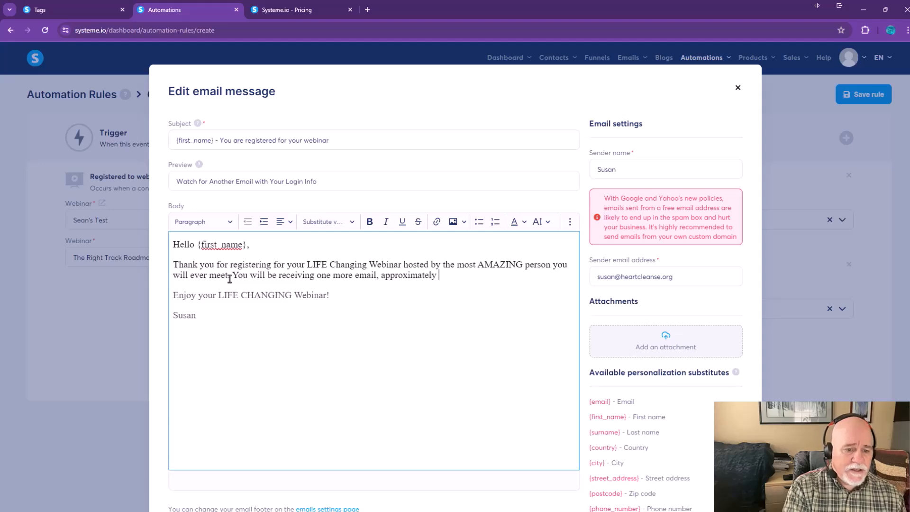
{"action": "type", "text": "one"}
{"action": "type", "text": "-minu"}
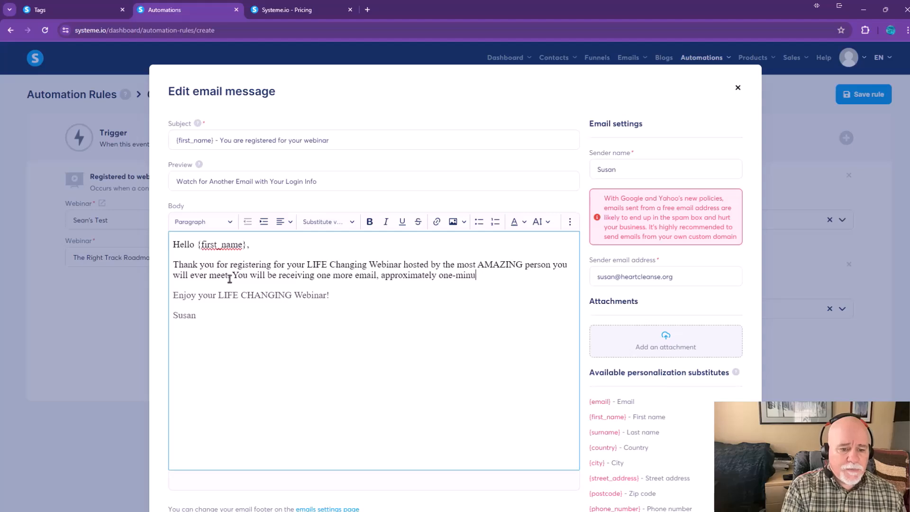
{"action": "type", "text": "te beforee the"}
{"action": "key", "text": "BackSpace"}
{"action": "key", "text": "BackSpace"}
{"action": "key", "text": "BackSpace"}
{"action": "key", "text": "BackSpace"}
{"action": "key", "text": "BackSpace"}
{"action": "type", "text": "t"}
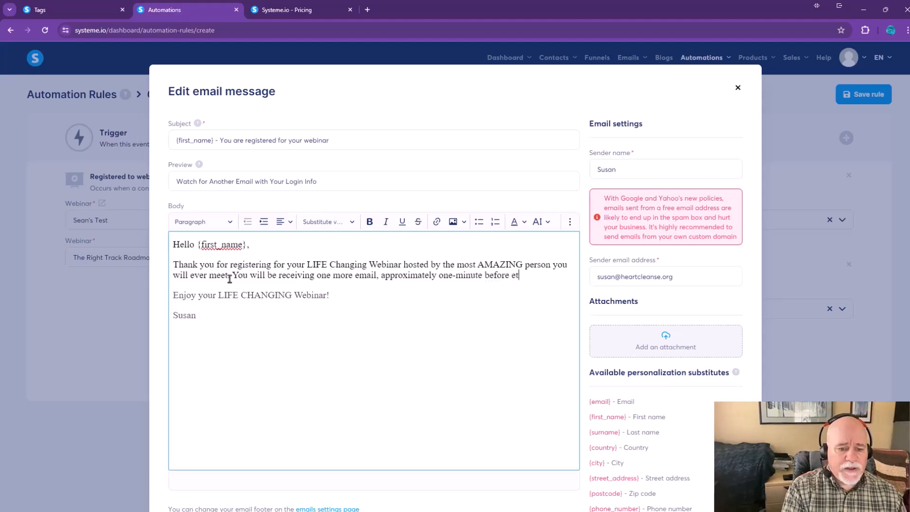
{"action": "type", "text": "he start"}
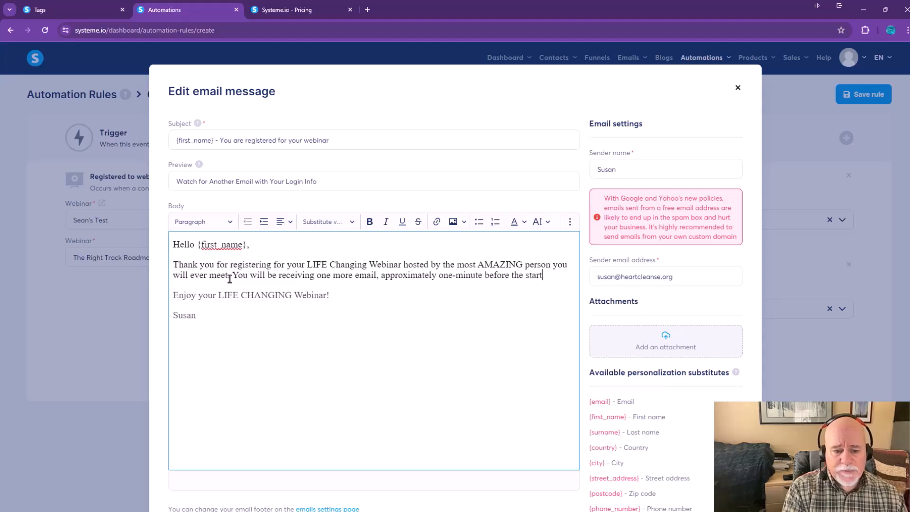
{"action": "type", "text": " of the webina"}
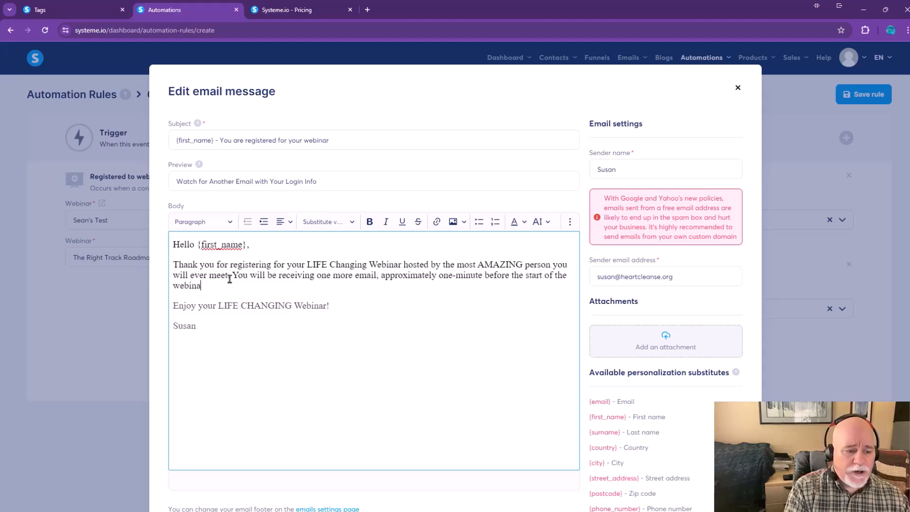
- Complete the body's new sentence with "that will have the login link in case you need it."
{"action": "type", "text": "r that will ahve"}
{"action": "key", "text": "BackSpace"}
{"action": "key", "text": "BackSpace"}
{"action": "key", "text": "BackSpace"}
{"action": "type", "text": "have the login i link in case you need ti."}
{"action": "key", "text": "BackSpace"}
{"action": "key", "text": "BackSpace"}
{"action": "key", "text": "BackSpace"}
{"action": "type", "text": "it."}
- Add a paragraph reading "Note: The Thank You Page does forward to the webinar when it starts if you still have the thank you page opened."
{"action": "key", "text": "Return"}
{"action": "type", "text": "Note: Th"}
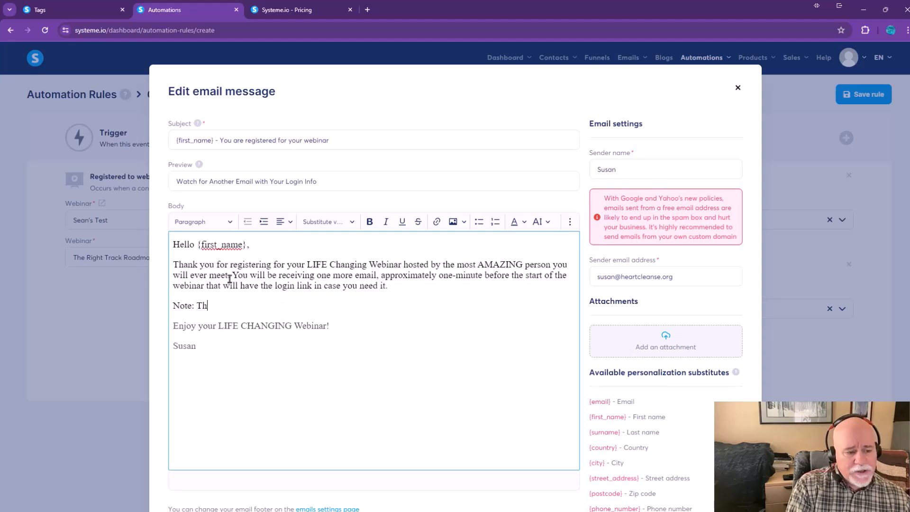
{"action": "type", "text": "e W"}
{"action": "key", "text": "BackSpace"}
{"action": "type", "text": "than"}
{"action": "key", "text": "BackSpace"}
{"action": "key", "text": "BackSpace"}
{"action": "key", "text": "BackSpace"}
{"action": "key", "text": "BackSpace"}
{"action": "type", "text": "Thank You Page does have"}
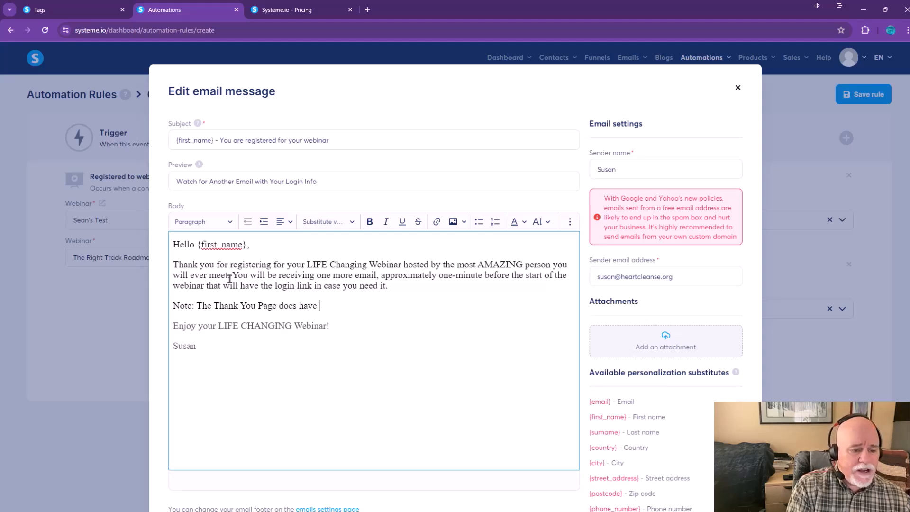
{"action": "key", "text": "BackSpace"}
{"action": "key", "text": "BackSpace"}
{"action": "key", "text": "BackSpace"}
{"action": "key", "text": "BackSpace"}
{"action": "key", "text": "BackSpace"}
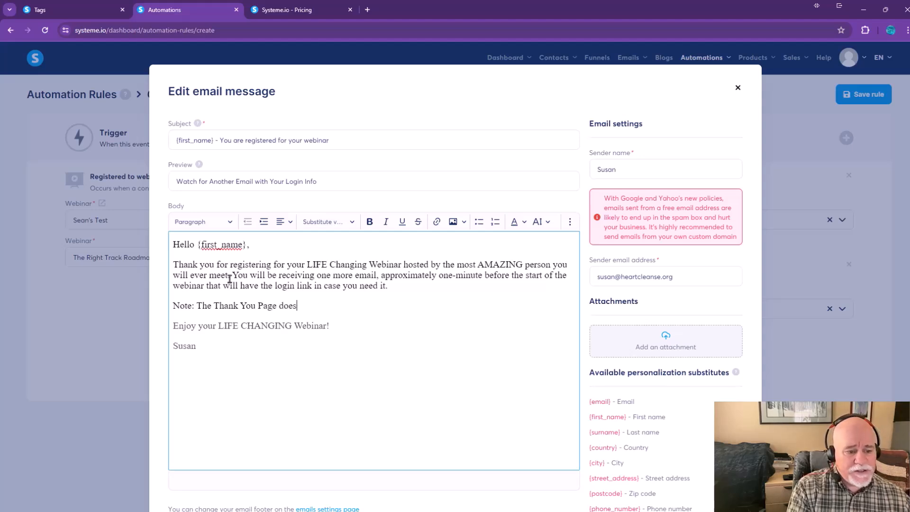
{"action": "type", "text": "forward to the webinare"}
{"action": "key", "text": "BackSpace"}
{"action": "type", "text": "when i"}
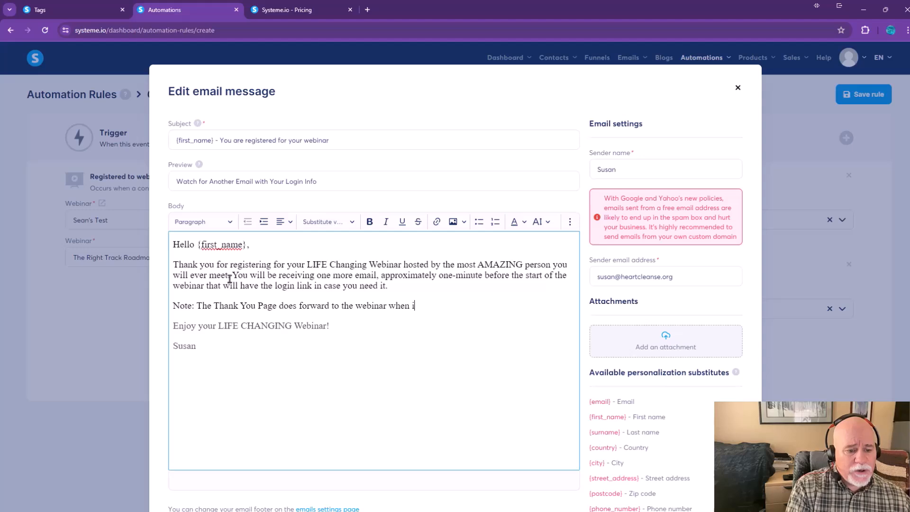
{"action": "type", "text": "t starts if yo"}
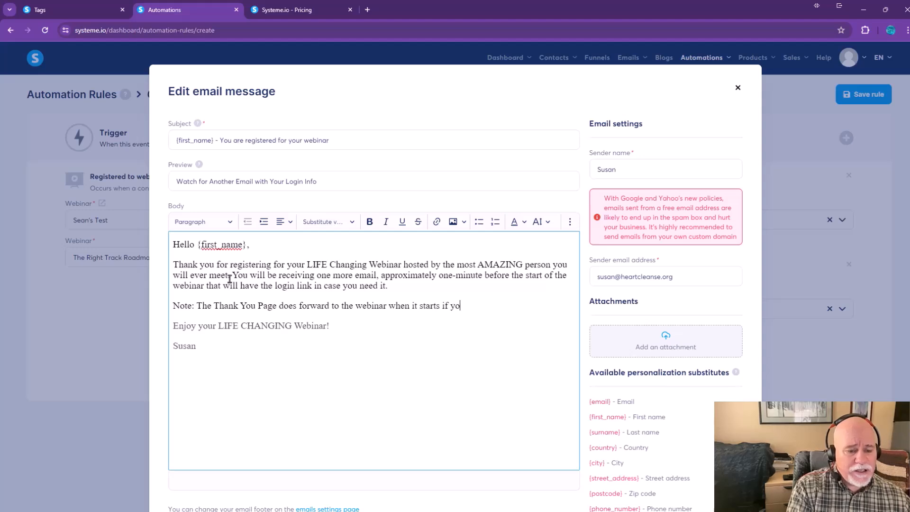
{"action": "type", "text": "u shill hav e"}
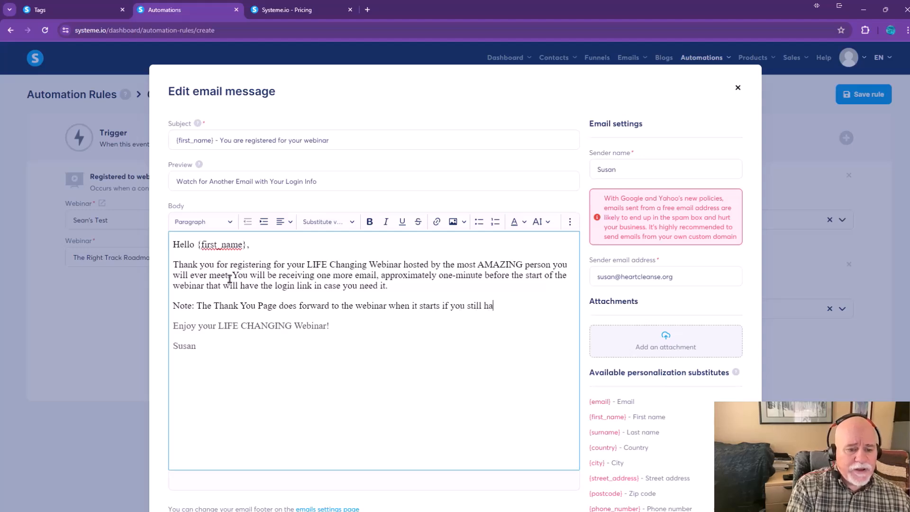
{"action": "key", "text": "BackSpace"}
{"action": "key", "text": "BackSpace"}
{"action": "key", "text": "BackSpace"}
{"action": "type", "text": "e the thank you pa"}
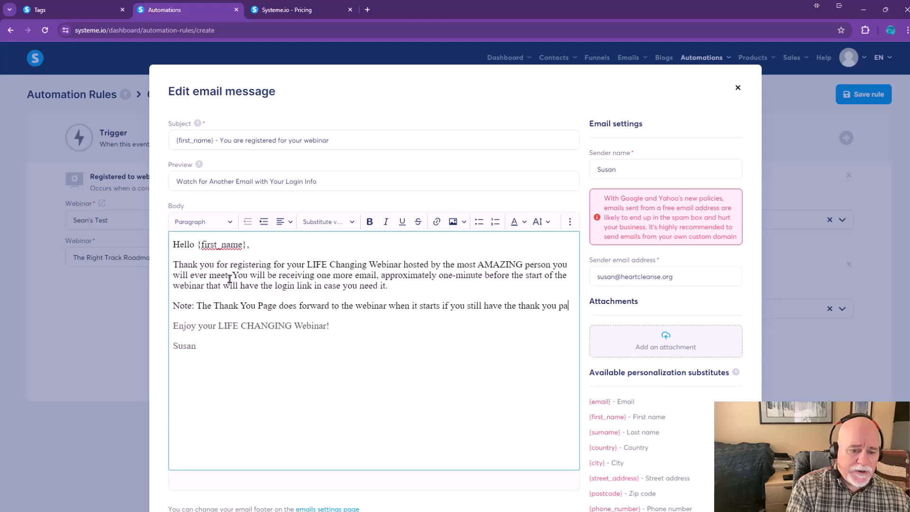
{"action": "type", "text": "ge opened."}
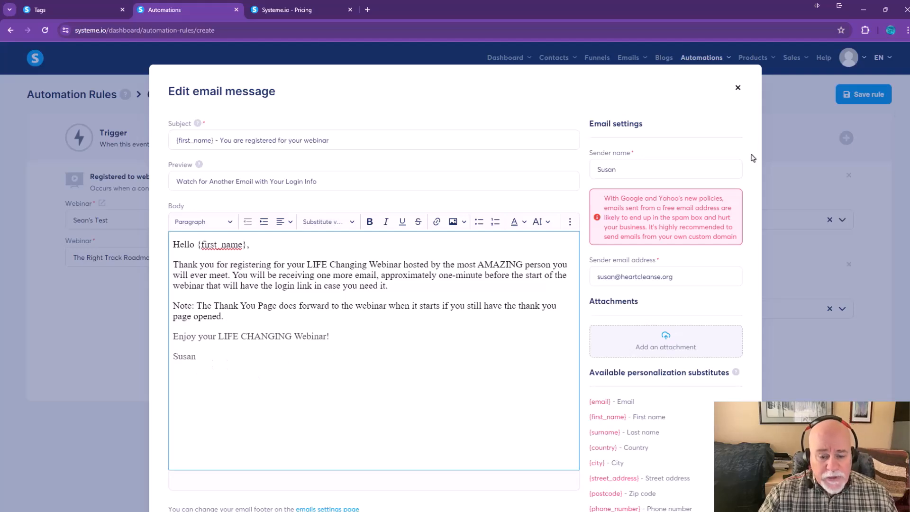
- Save the edited email message
{"action": "scroll", "coordinate": [720, 166], "scroll_direction": "down", "scroll_amount": 2}
{"action": "scroll", "coordinate": [643, 198], "scroll_direction": "up", "scroll_amount": 2}
{"action": "scroll", "coordinate": [529, 359], "scroll_direction": "down", "scroll_amount": 3}
{"action": "left_click", "coordinate": [455, 465]}
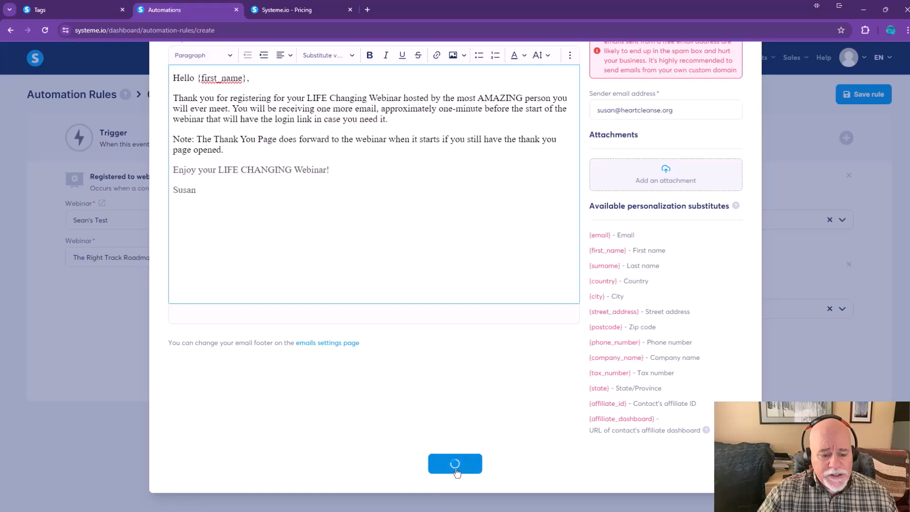